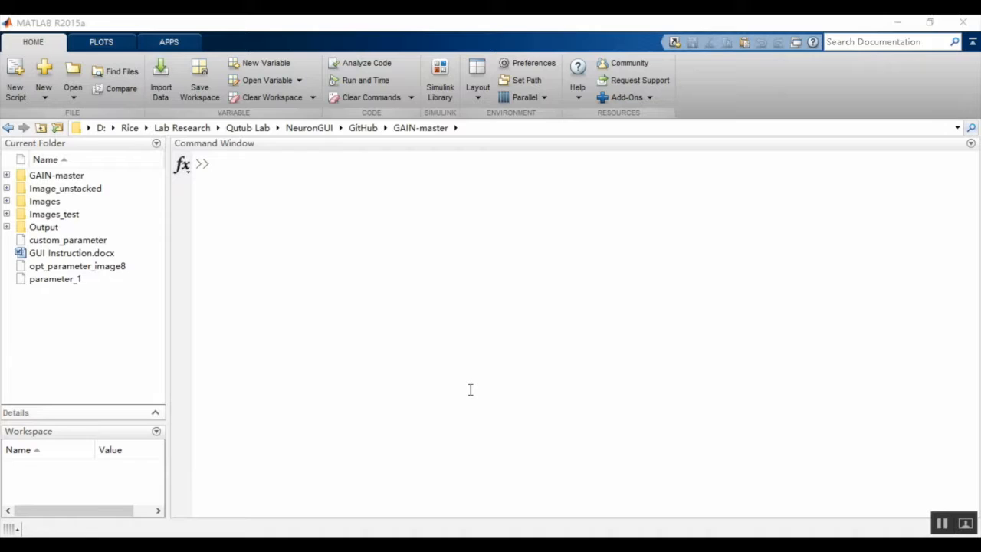
# Step: Open NeuronGUI.m from the inner GAIN-master folder and run it to launch the Control Panel
pyautogui.click(53, 181)
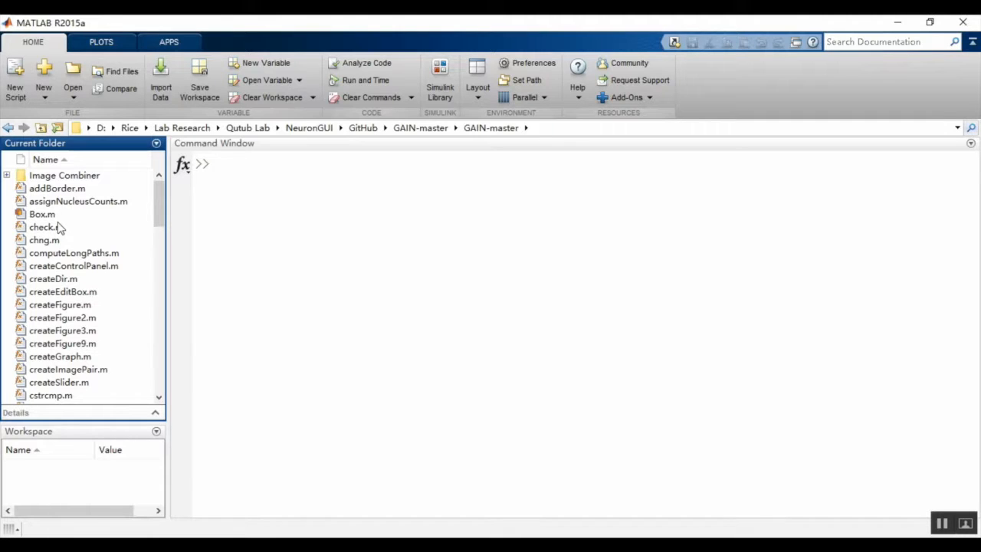
pyautogui.scroll(-15, 87, 277)
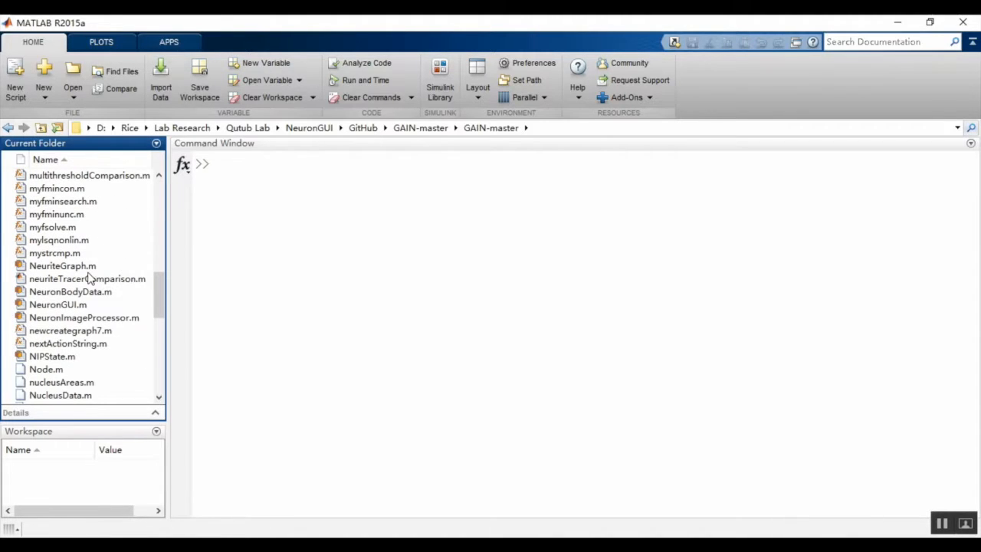
pyautogui.click(69, 305)
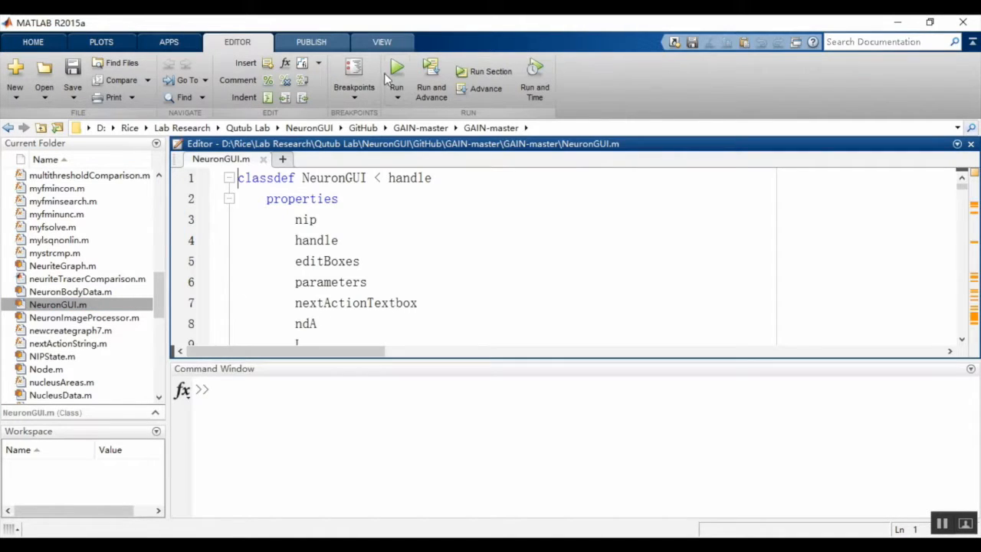
pyautogui.click(394, 73)
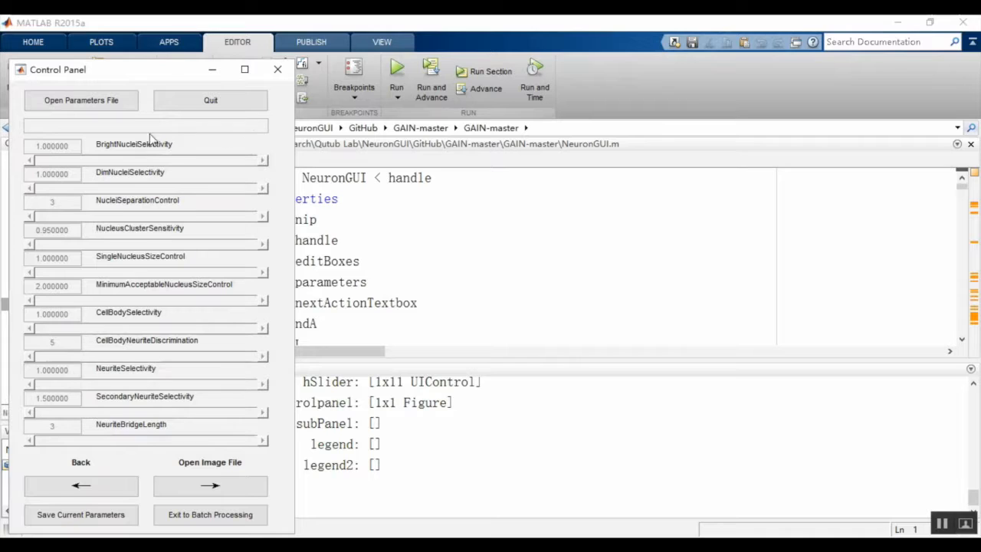
pyautogui.moveTo(139, 151)
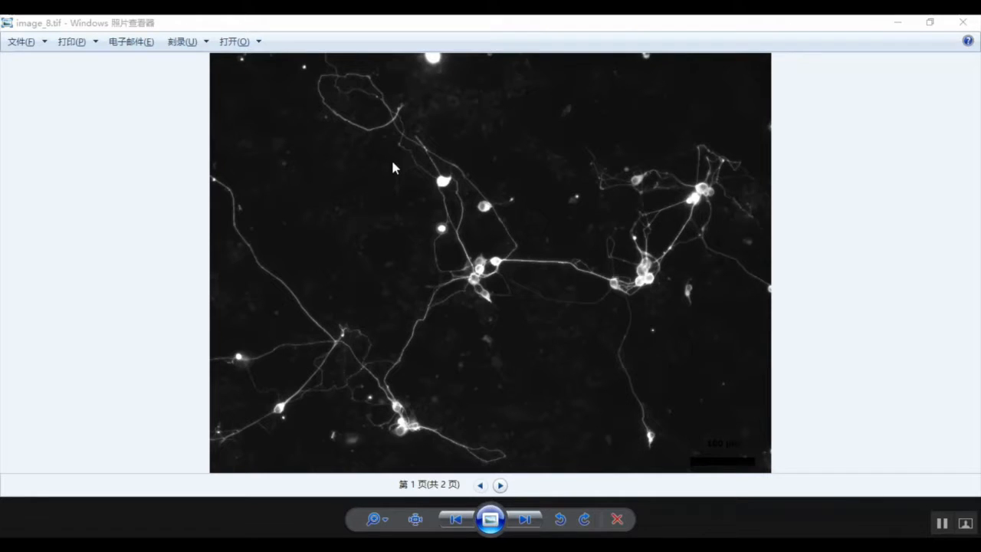
# Step: View the second page of image_8.tif and the separate images Snap14170 tuj-nsb.tif and Snap14171 dapi-nsb.tif
pyautogui.click(501, 486)
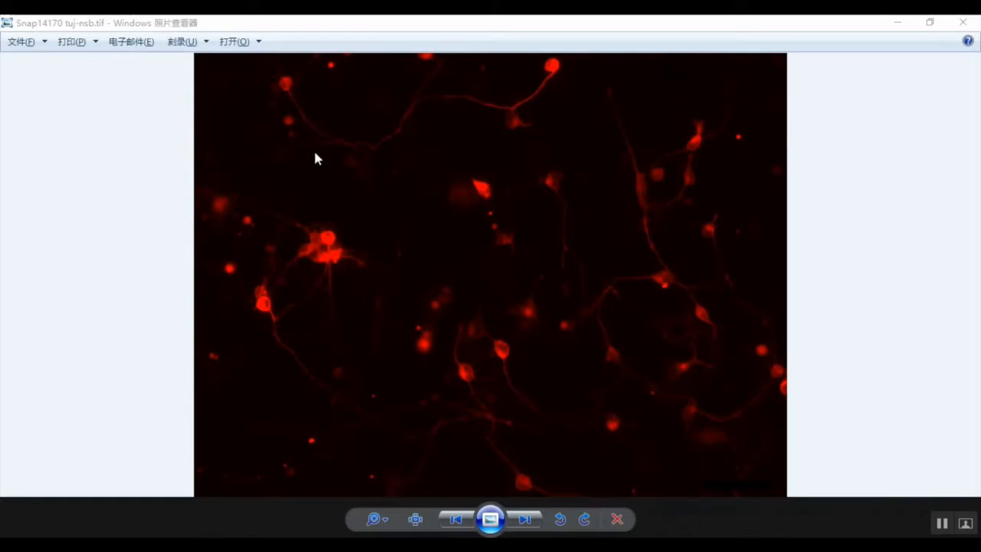
pyautogui.click(537, 524)
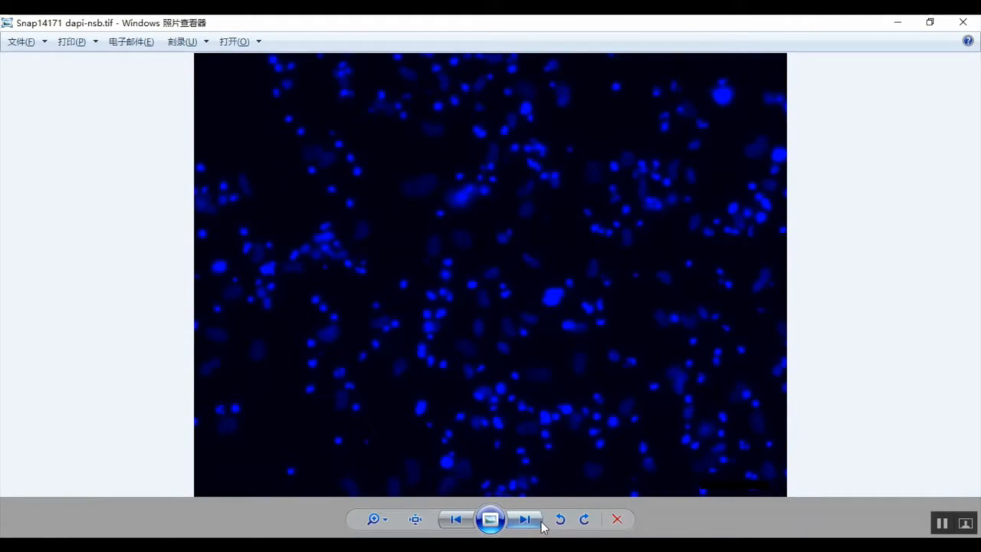
pyautogui.moveTo(486, 518)
pyautogui.click(559, 506)
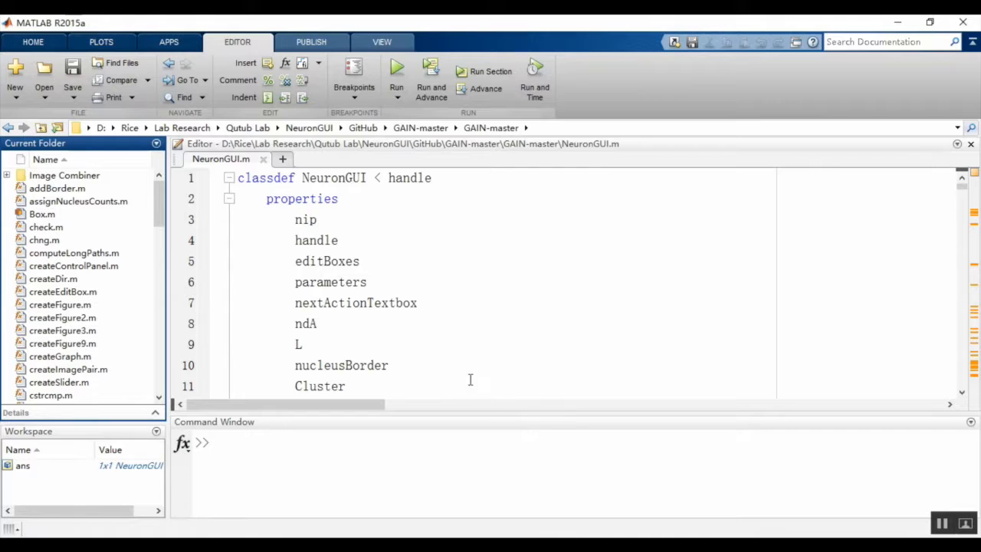
# Step: Open imCombiner.m from the Image Combiner folder and run it
pyautogui.doubleClick(72, 175)
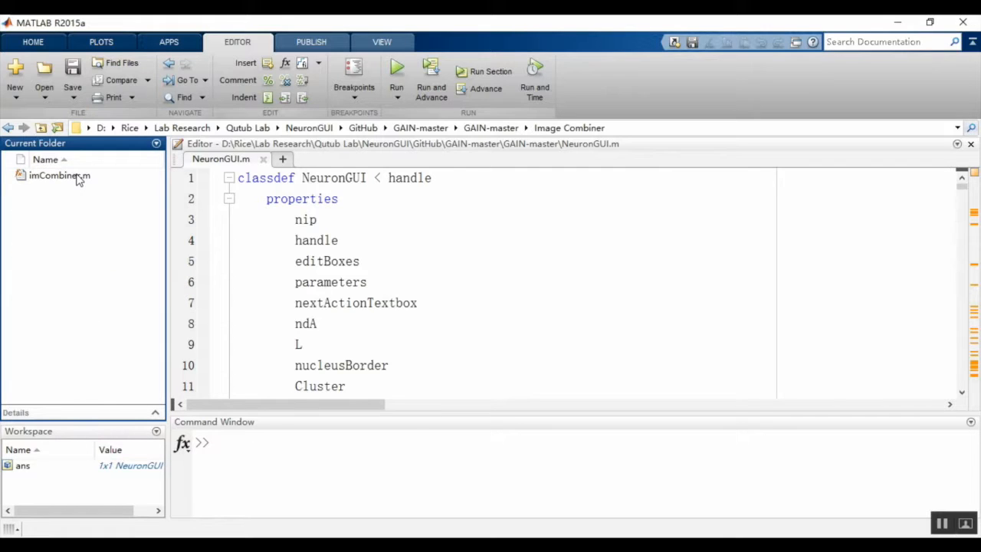
pyautogui.doubleClick(61, 176)
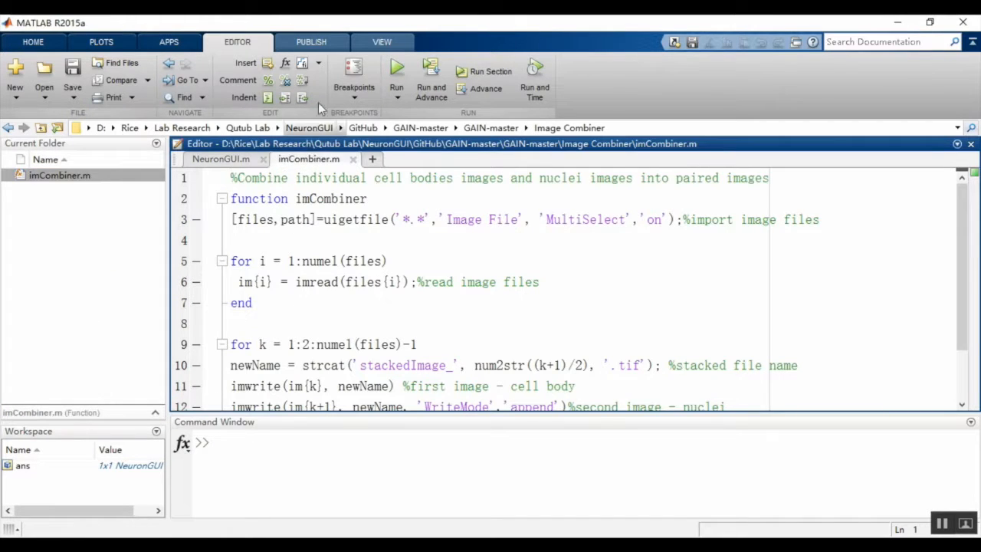
pyautogui.click(398, 69)
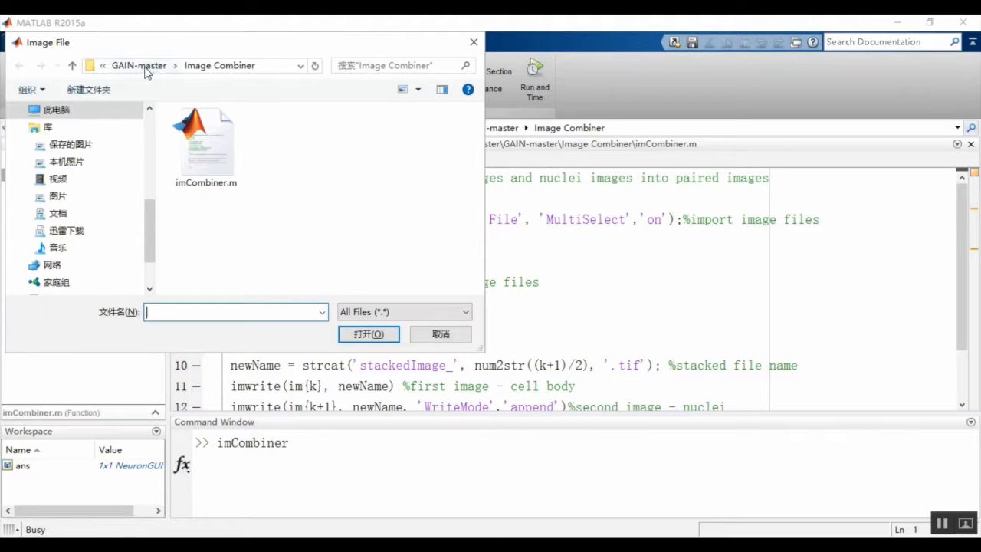
# Step: Combine all six images in the Image_unstacked folder, Snap14170 through Snap14175, and view both pages of stackedImage_1.tif
pyautogui.click(146, 67)
pyautogui.click(146, 68)
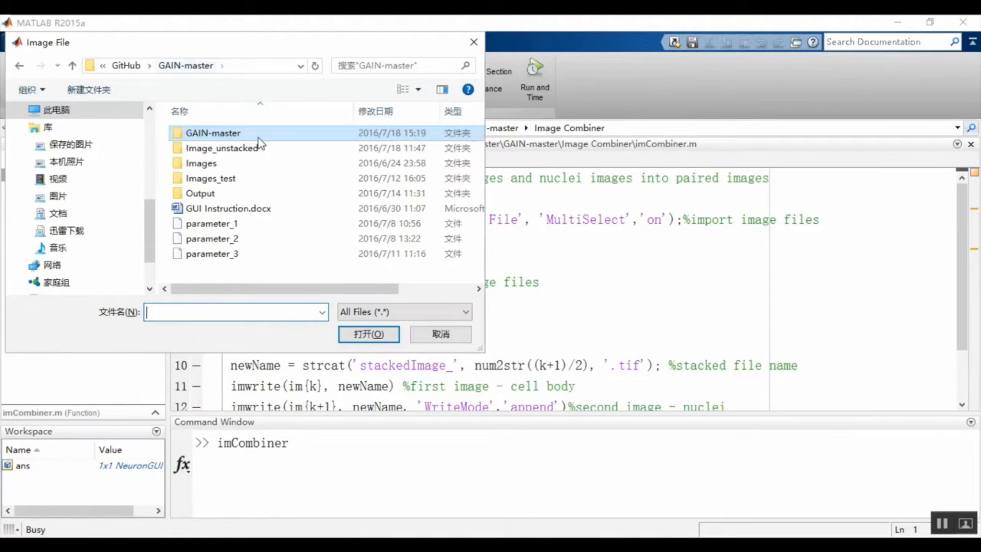
pyautogui.doubleClick(248, 148)
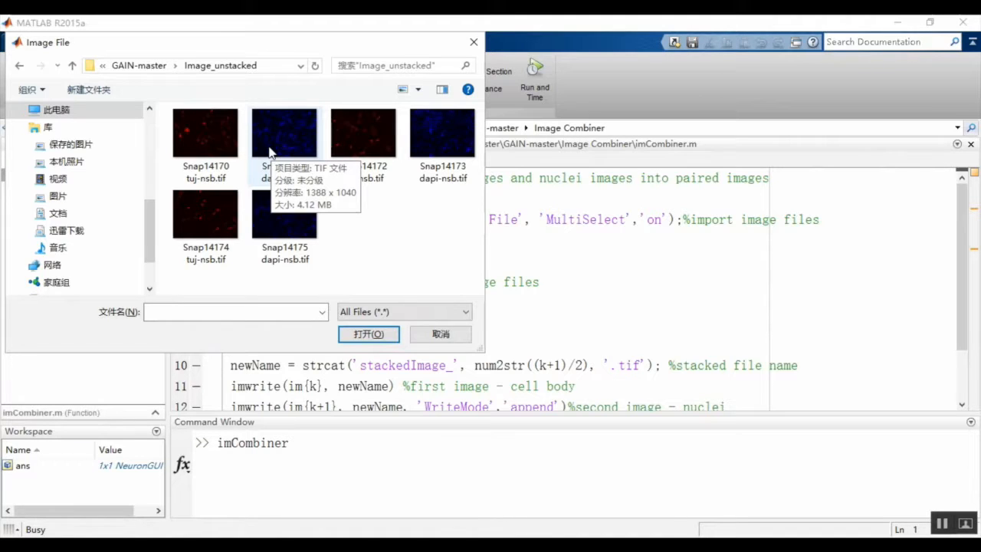
pyautogui.click(205, 136)
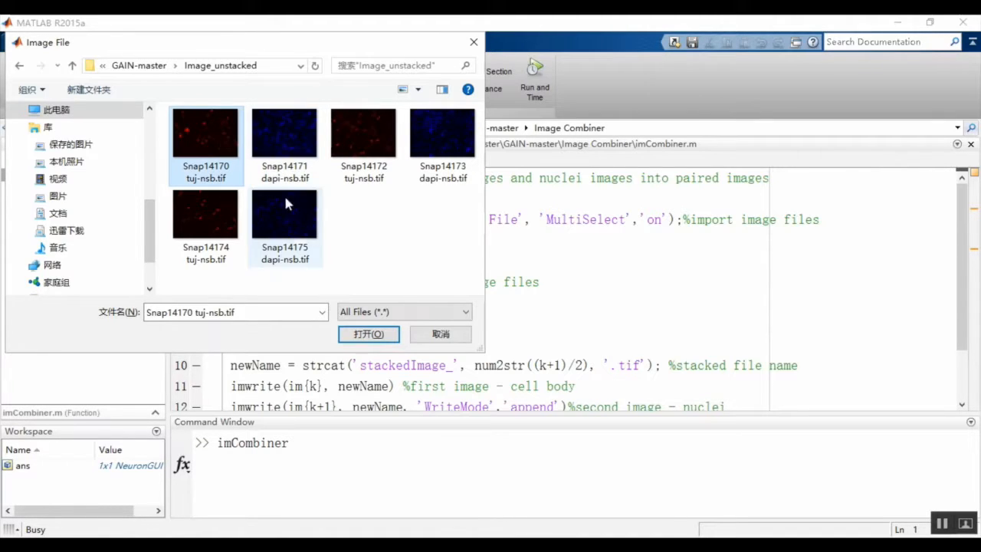
pyautogui.keyDown('shift'); pyautogui.click(293, 224); pyautogui.keyUp('shift')
pyautogui.click(369, 334)
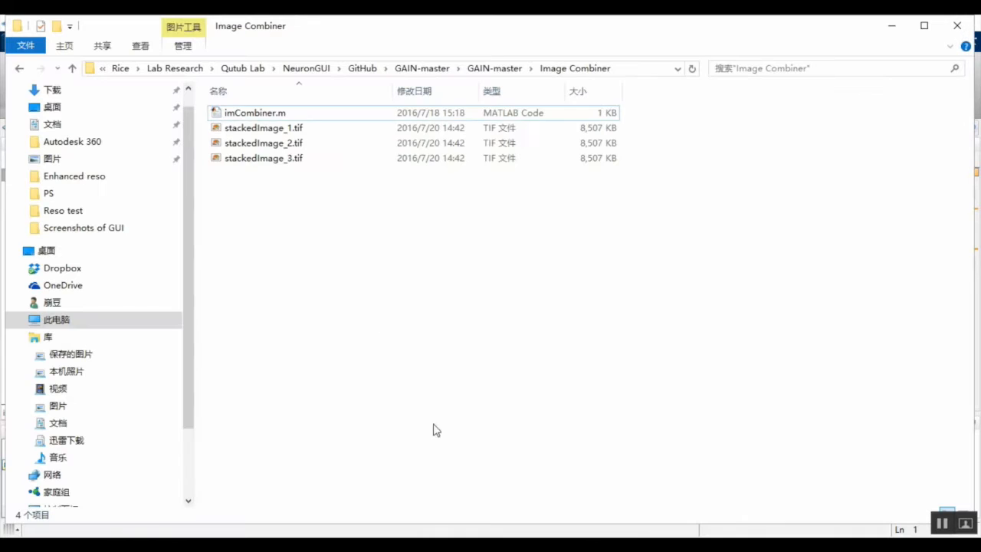
pyautogui.doubleClick(280, 128)
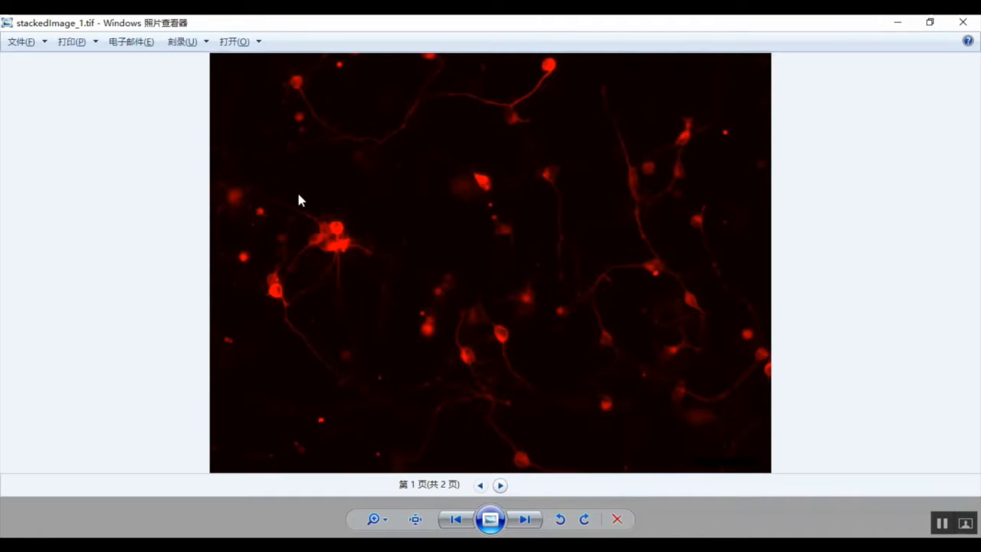
pyautogui.click(500, 484)
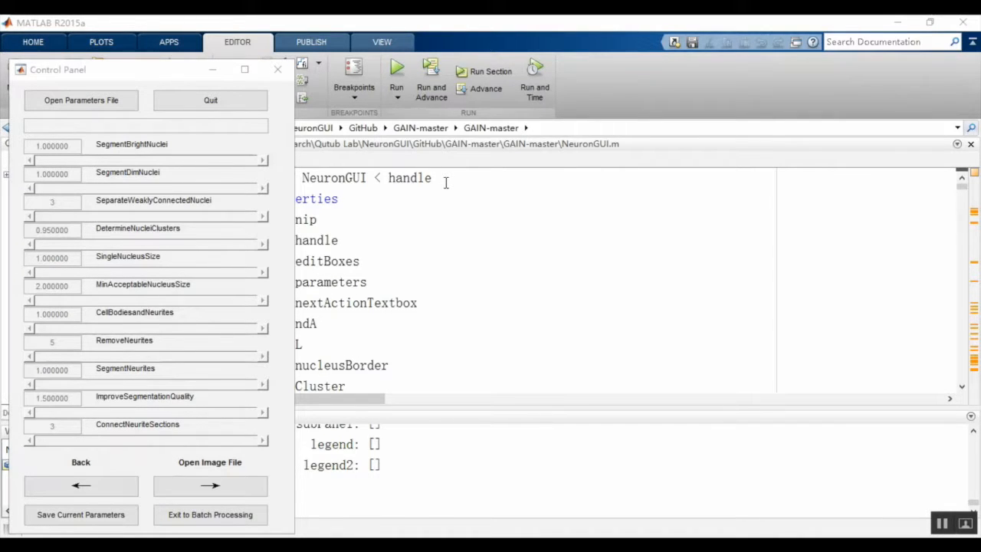
# Step: Load image_8.tif from the Images_test folder as the nucleus image in the Control Panel
pyautogui.click(224, 489)
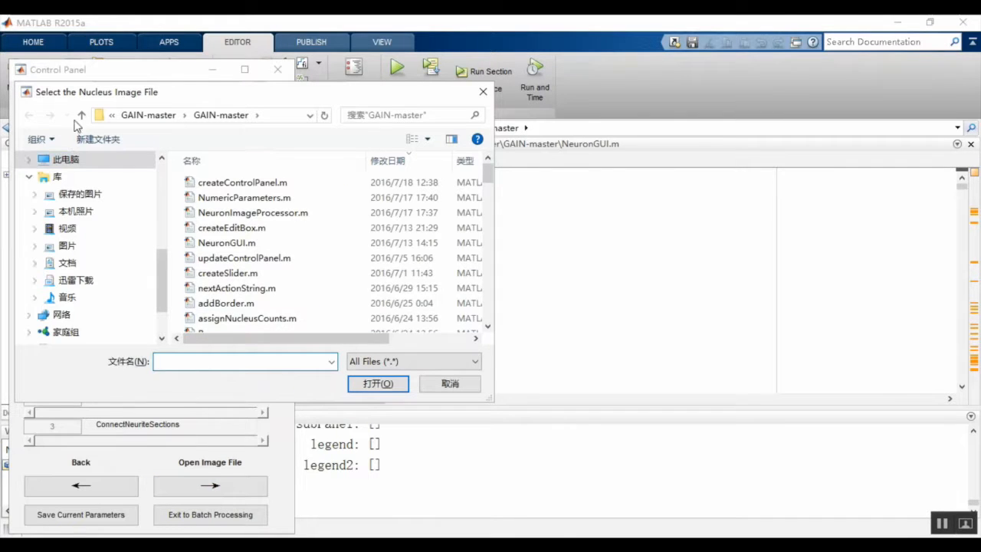
pyautogui.click(136, 115)
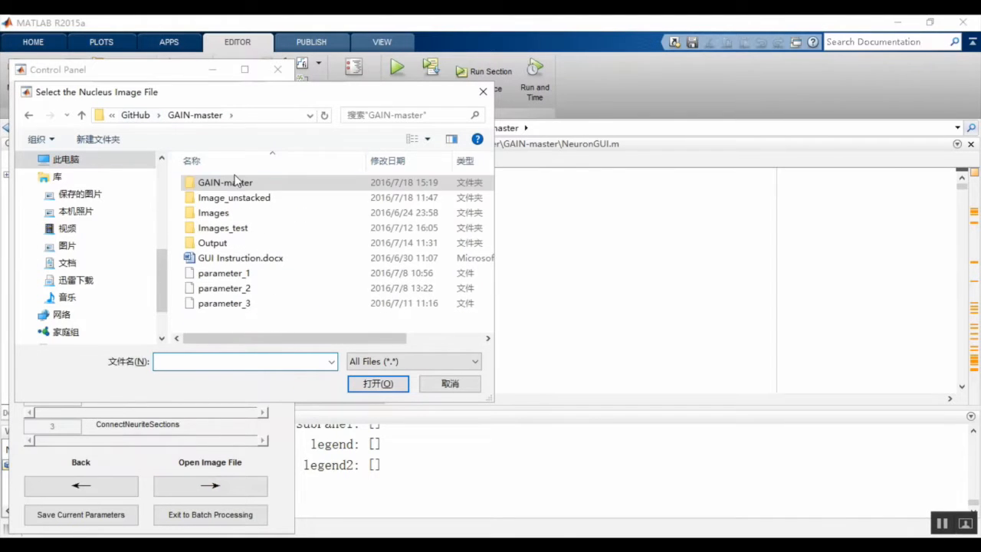
pyautogui.doubleClick(230, 232)
pyautogui.doubleClick(214, 253)
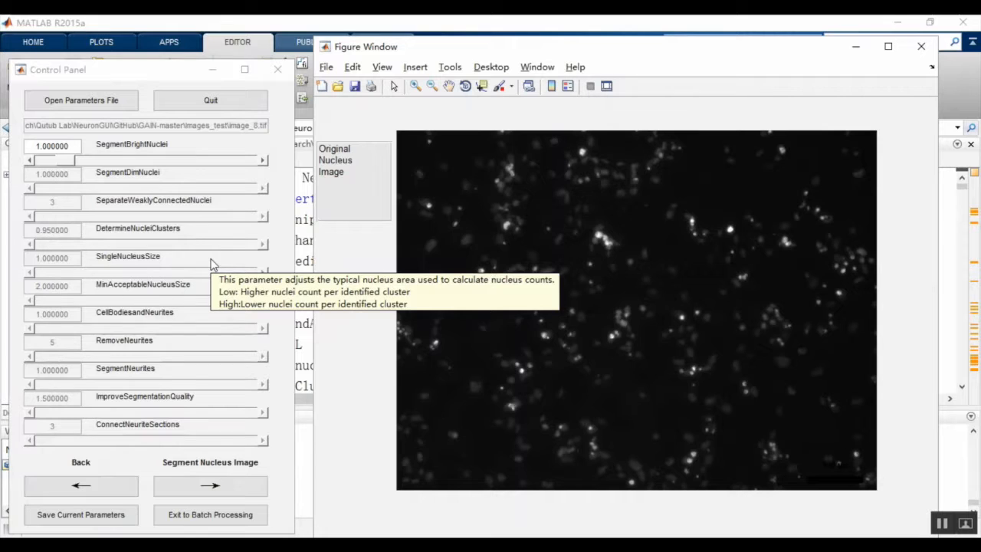
# Step: Try the SegmentBrightNuclei adjustment, set its value to 1, and segment the nucleus image
pyautogui.click(213, 487)
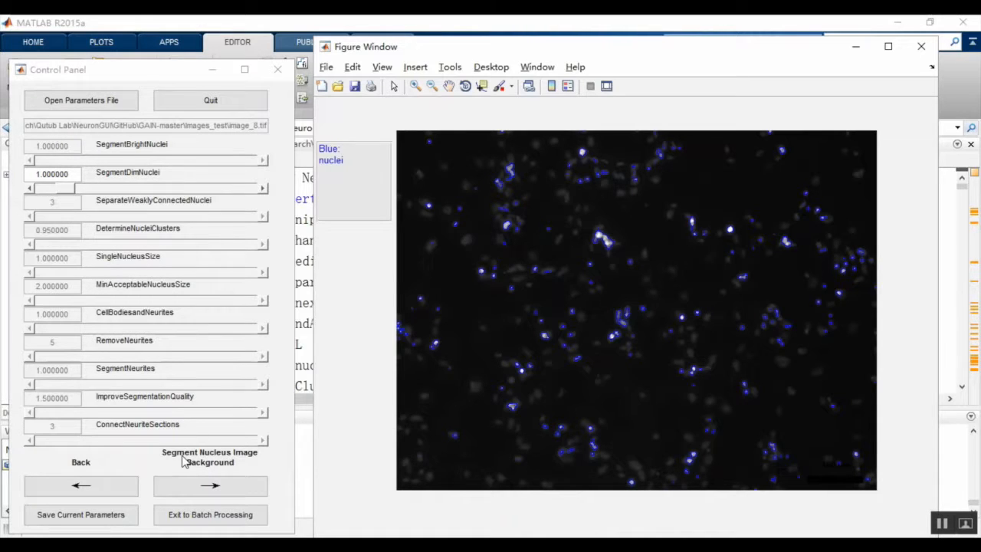
pyautogui.click(77, 488)
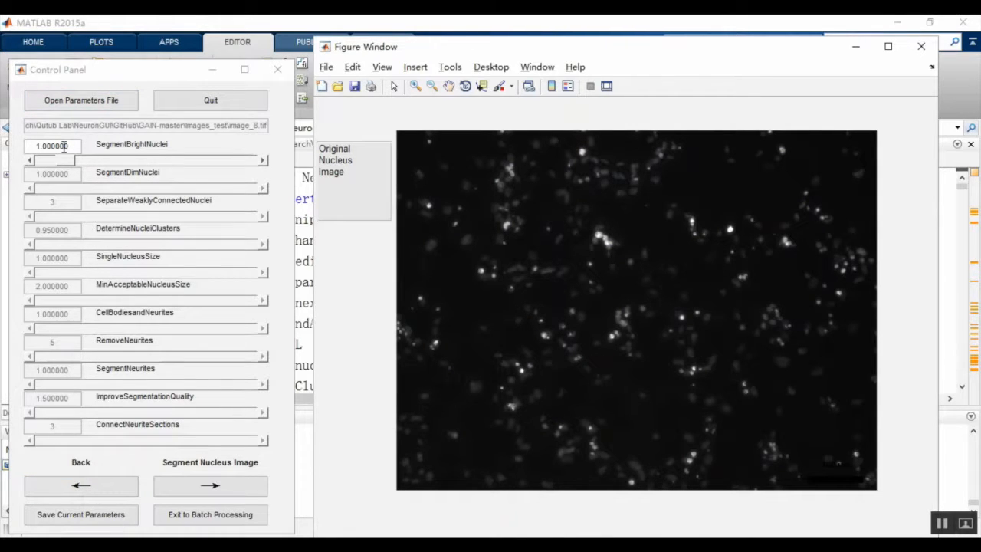
pyautogui.moveTo(70, 161)
pyautogui.mouseDown()
pyautogui.moveTo(113, 168)
pyautogui.moveTo(75, 170)
pyautogui.mouseUp()
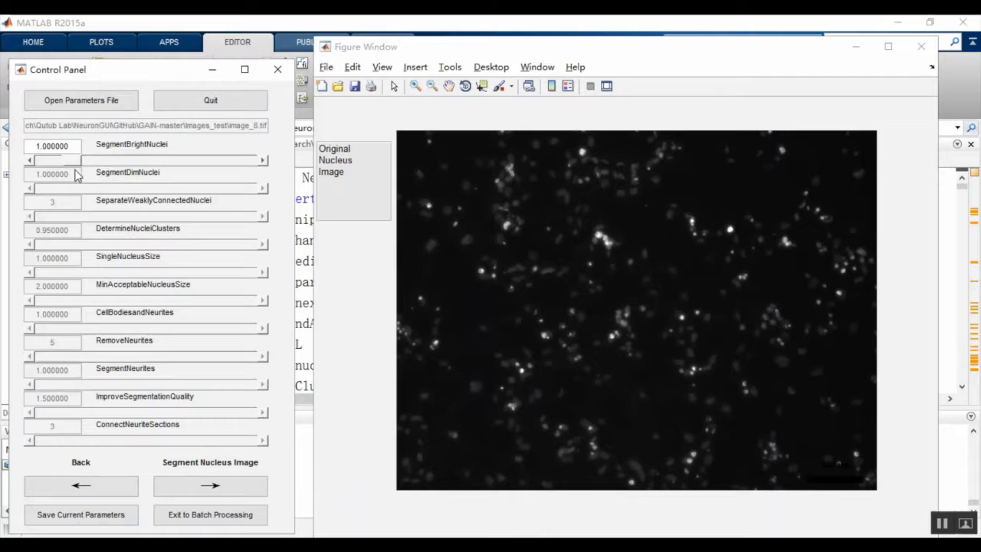
pyautogui.doubleClick(73, 148)
pyautogui.write('1')
pyautogui.press('Return')
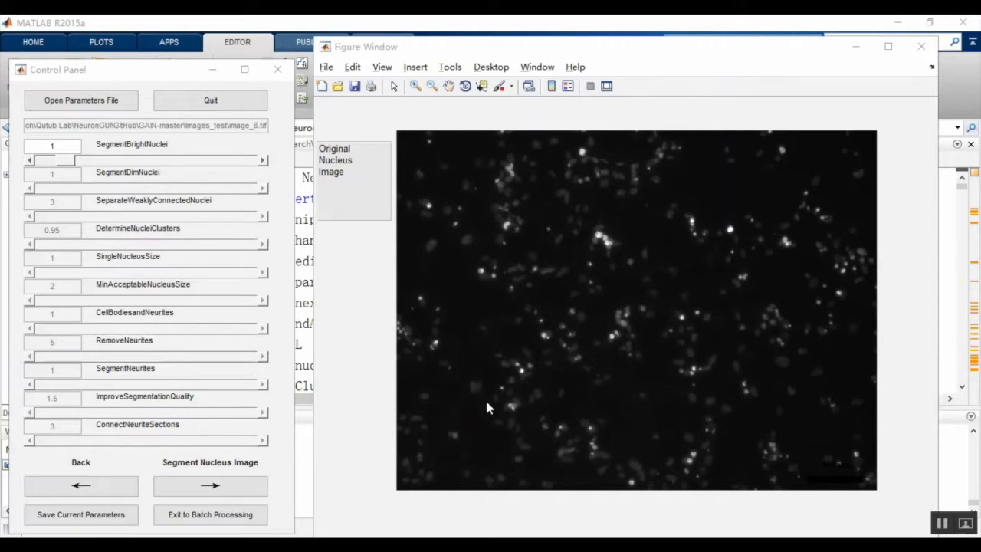
pyautogui.click(216, 488)
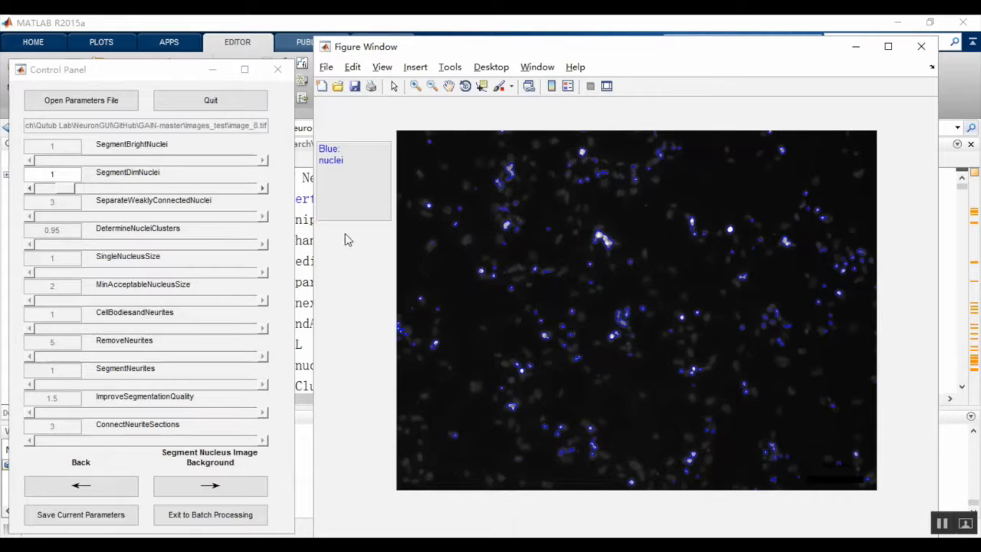
# Step: Try segmenting the nucleus image background with SegmentDimNuclei set to 1.5
pyautogui.click(77, 175)
pyautogui.press('BackSpace')
pyautogui.write('1.5')
pyautogui.click(229, 489)
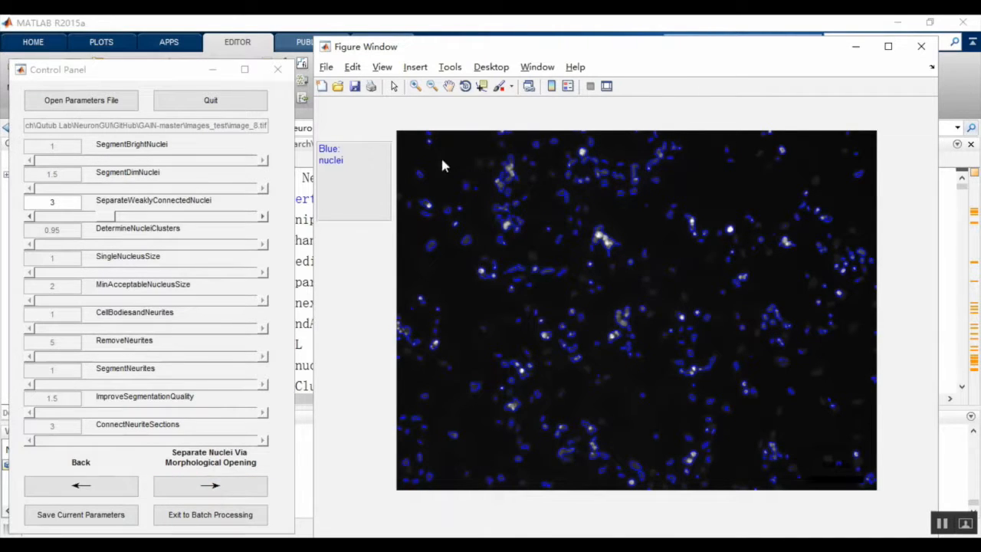
# Step: Return to the previous stage and try the background segmentation with SegmentDimNuclei set to .7
pyautogui.click(100, 491)
pyautogui.click(63, 170)
pyautogui.press('BackSpace')
pyautogui.press('BackSpace')
pyautogui.press('BackSpace')
pyautogui.write('.7')
pyautogui.click(212, 484)
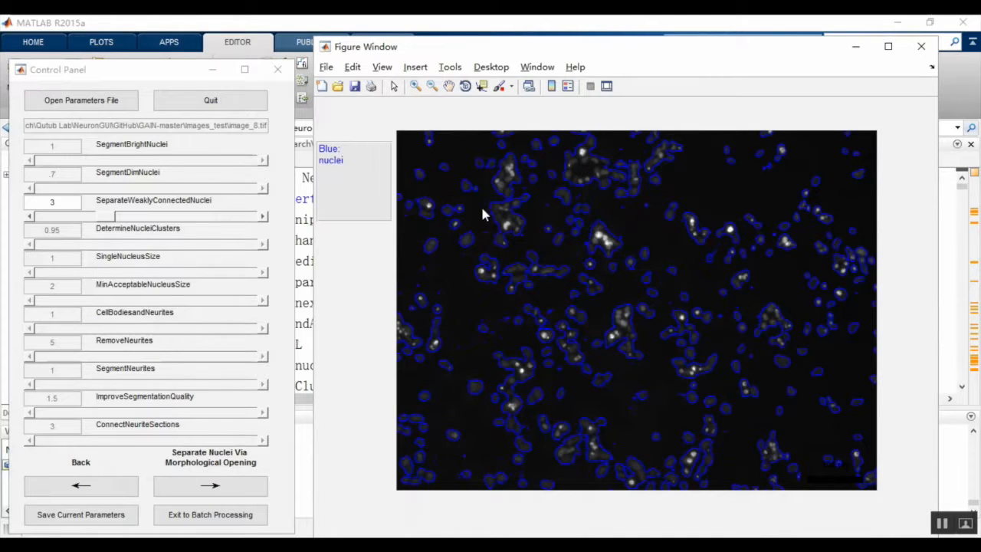
# Step: Go back one stage, set SegmentDimNuclei to .9, and segment the nucleus image background
pyautogui.click(128, 488)
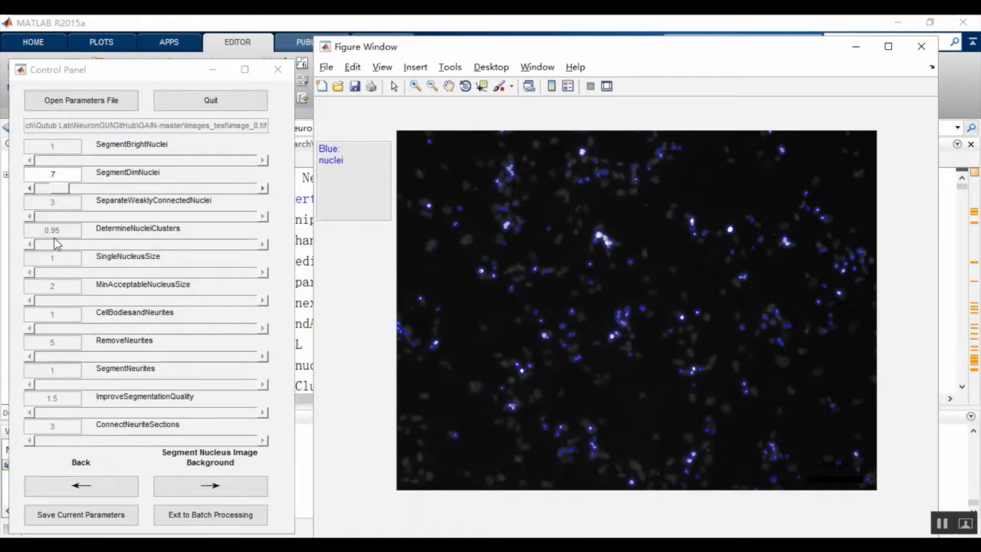
pyautogui.click(74, 171)
pyautogui.press('BackSpace')
pyautogui.press('BackSpace')
pyautogui.write('.9')
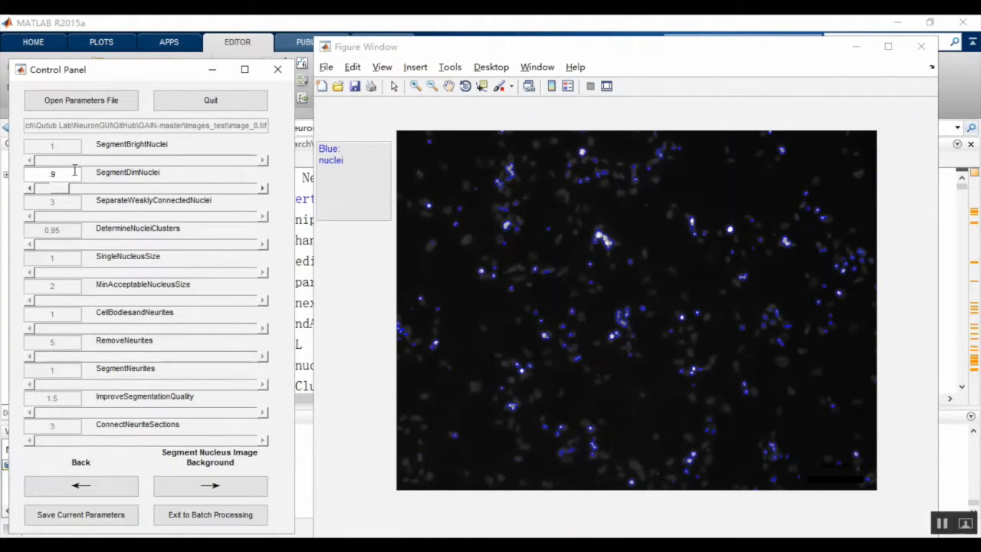
pyautogui.click(240, 491)
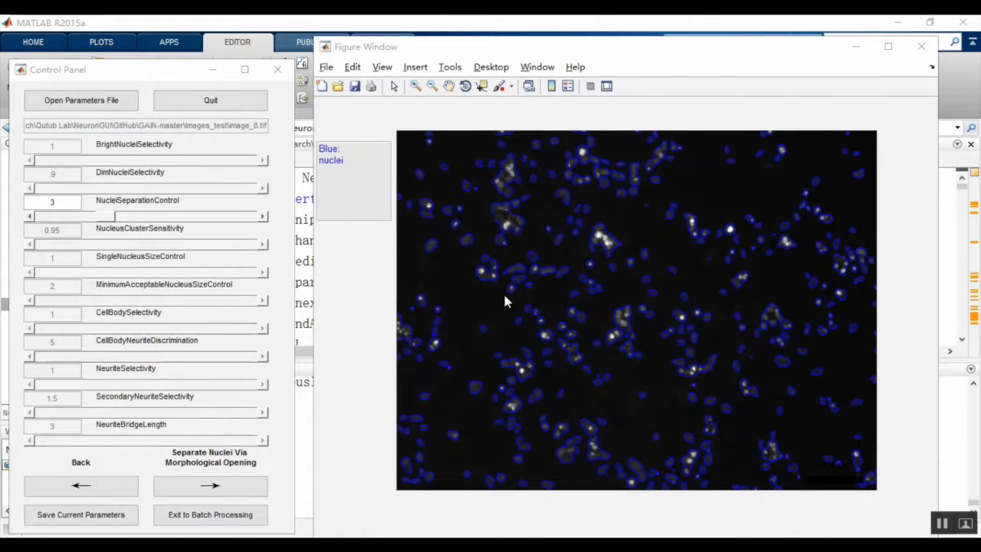
# Step: Advance the analysis with the current parameter values, from separating nuclei via morphological opening through segmenting the cell image
pyautogui.click(220, 490)
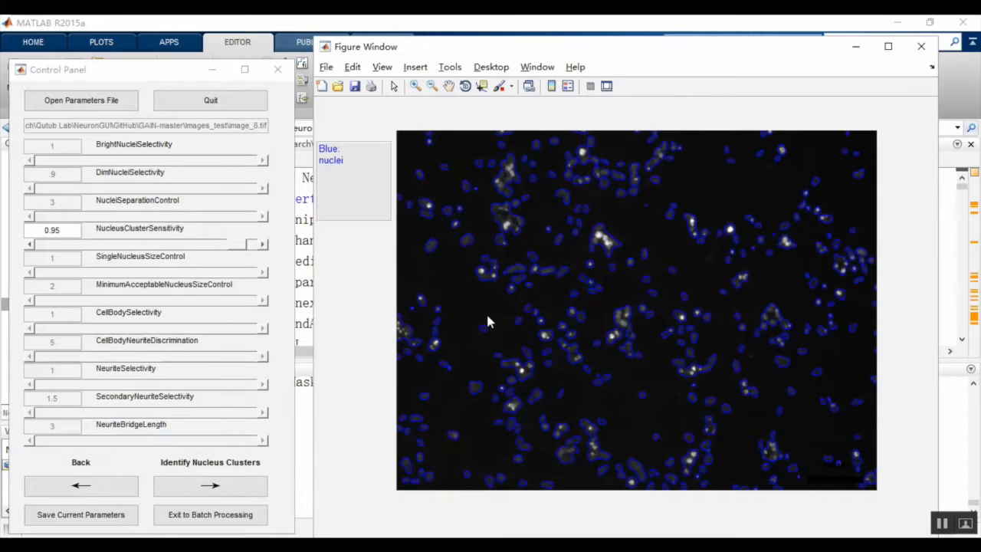
pyautogui.click(214, 486)
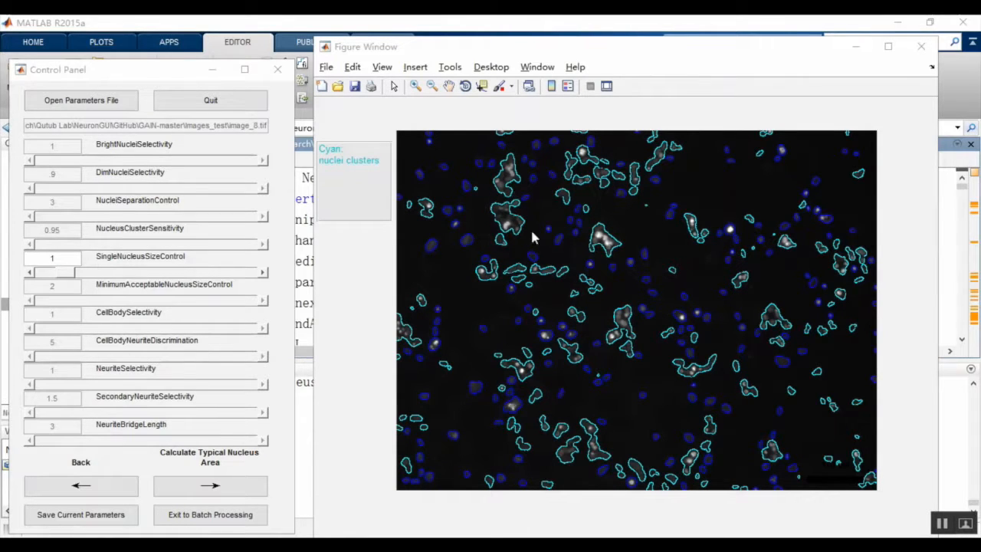
pyautogui.click(242, 485)
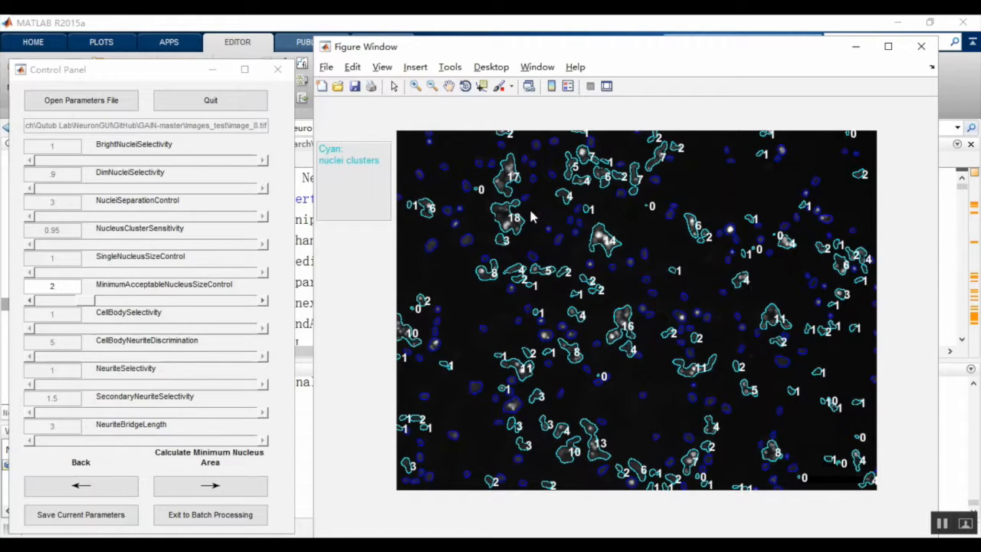
pyautogui.click(234, 486)
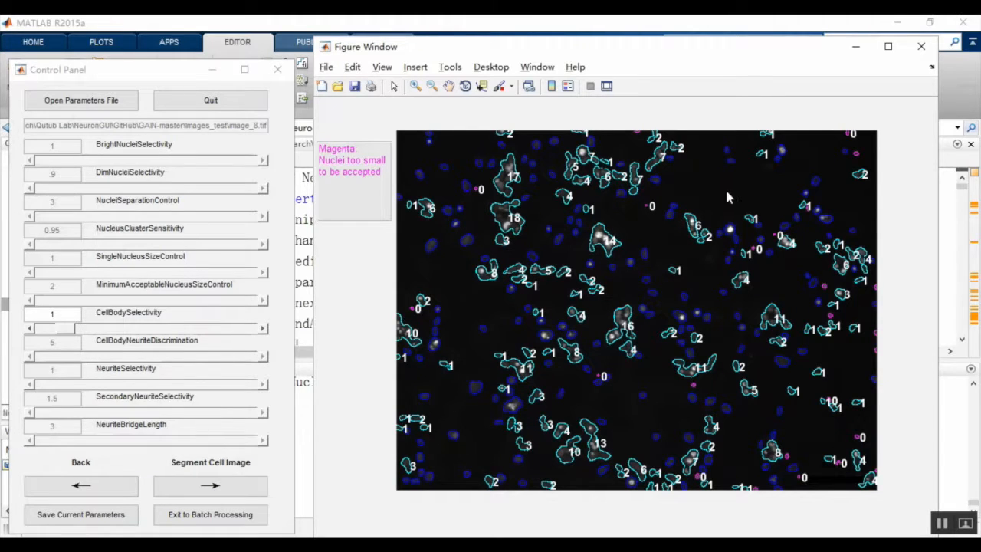
pyautogui.click(207, 489)
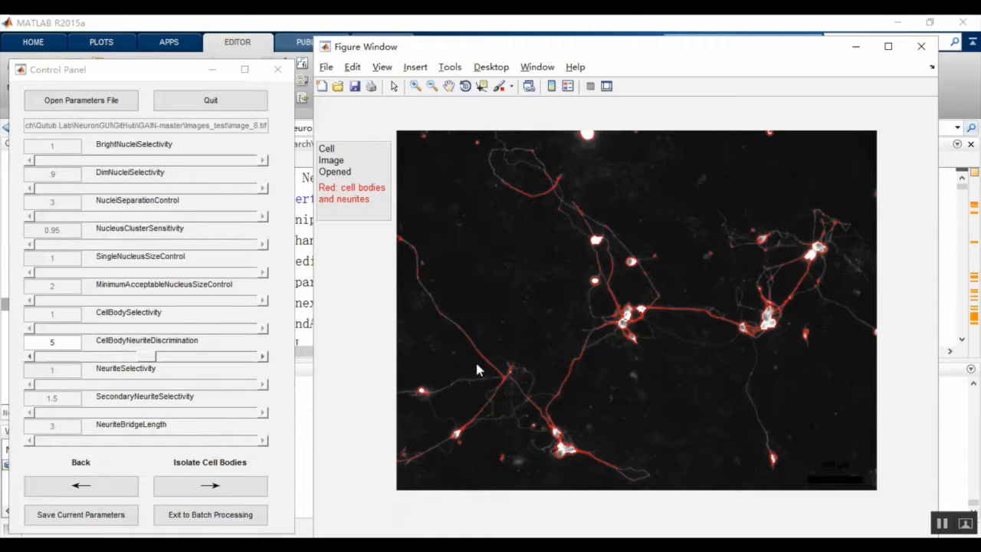
# Step: Advance from isolating cell bodies through resegmenting neurite edges, setting SecondaryNeuriteSelectivity to 5 before closing the neurite mask
pyautogui.click(253, 489)
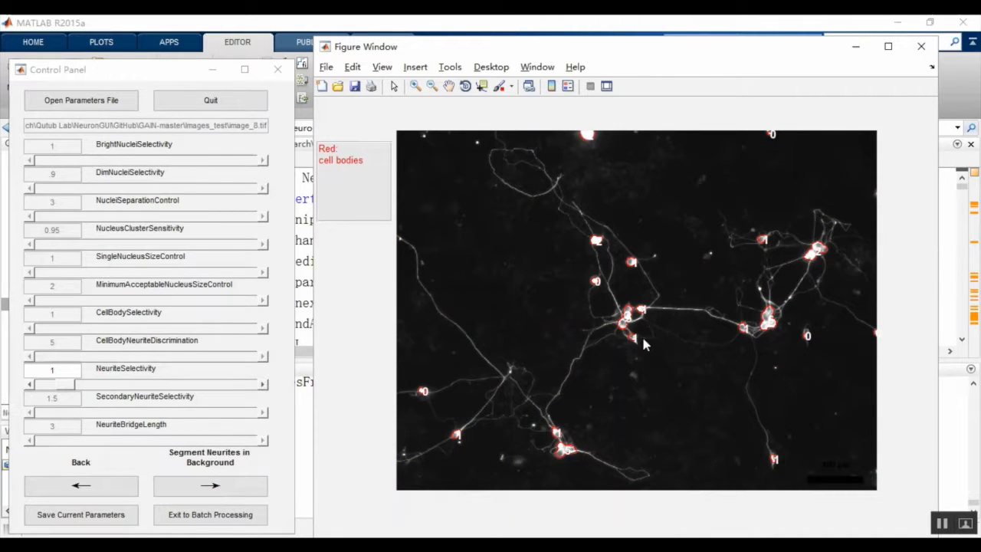
pyautogui.click(248, 492)
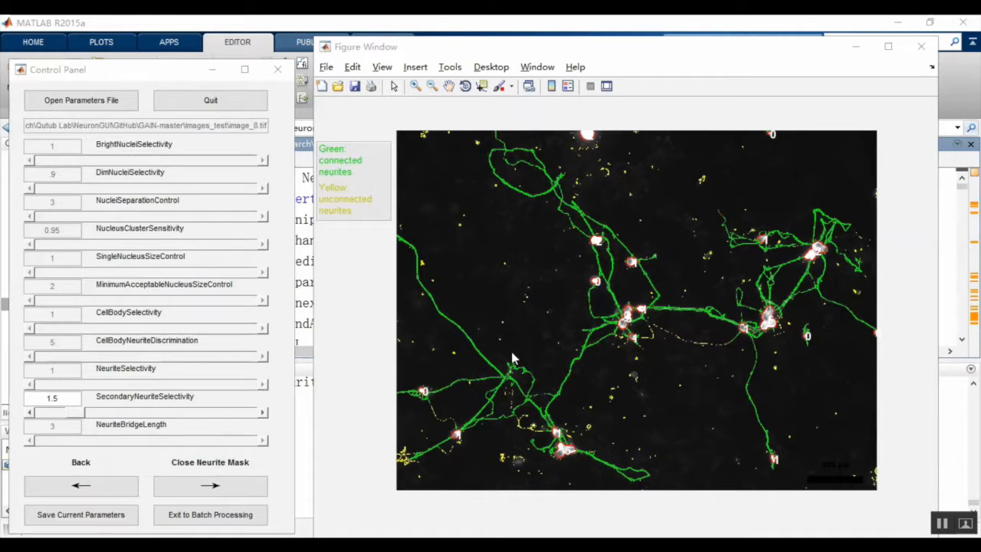
pyautogui.doubleClick(51, 397)
pyautogui.write('5')
pyautogui.click(210, 485)
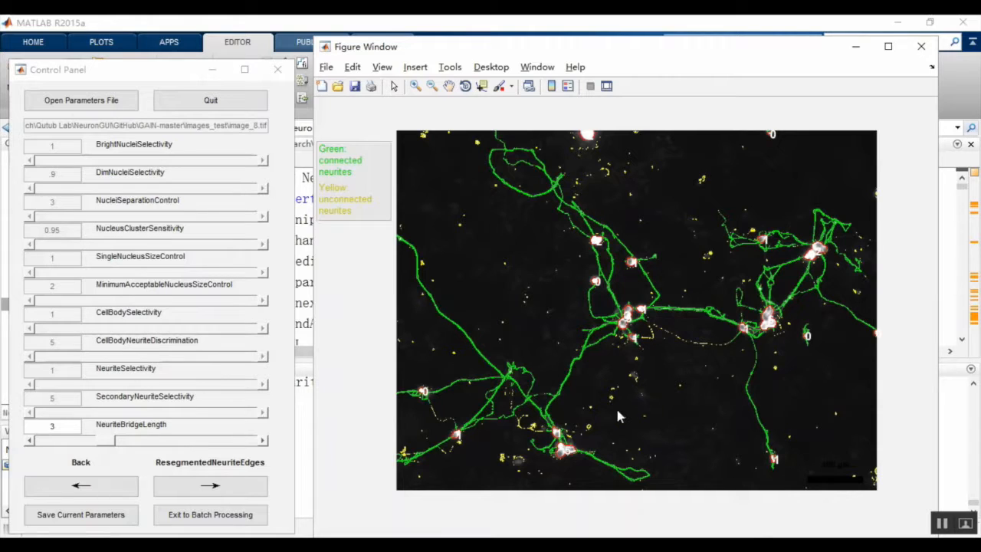
pyautogui.click(180, 487)
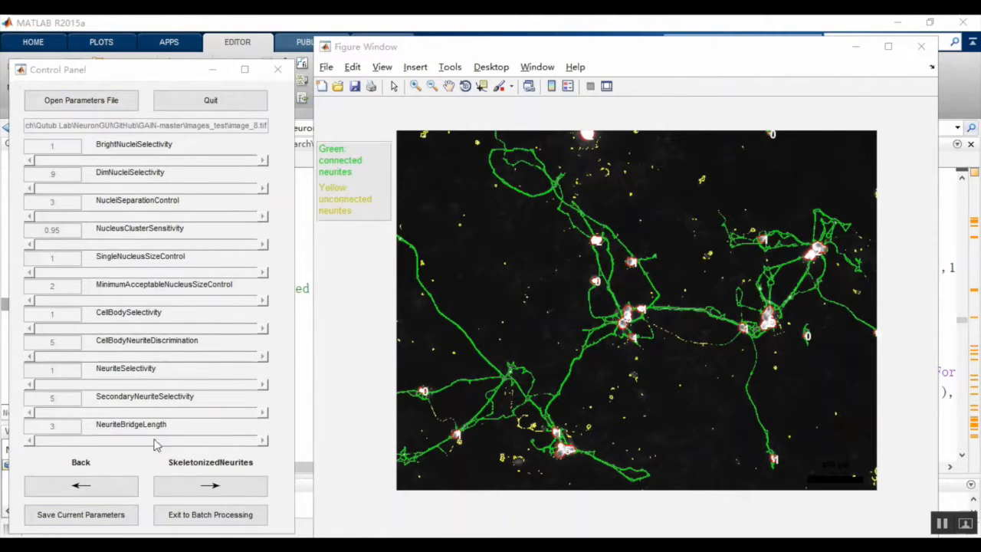
# Step: Save the current parameters as custom_parameter in the parent GAIN-master folder
pyautogui.click(108, 524)
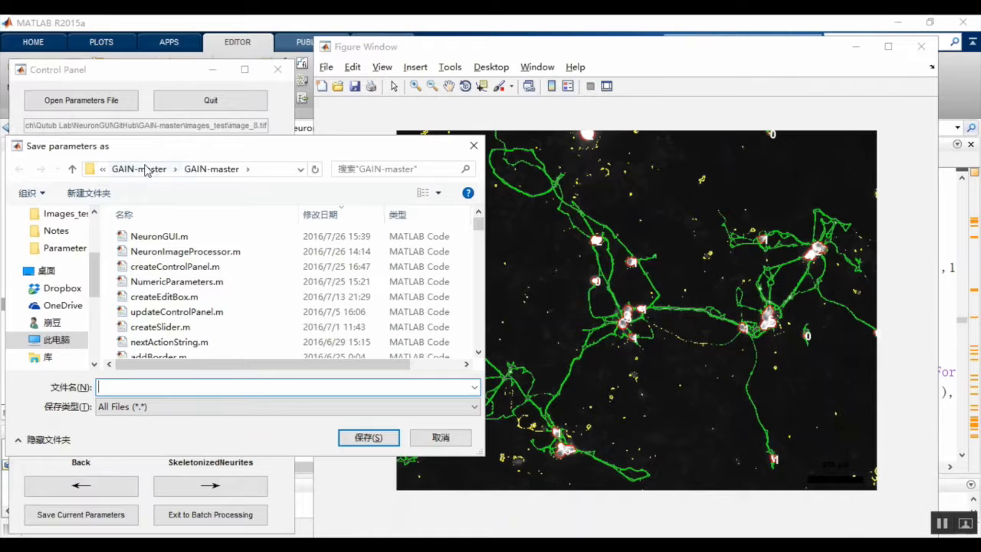
pyautogui.click(145, 170)
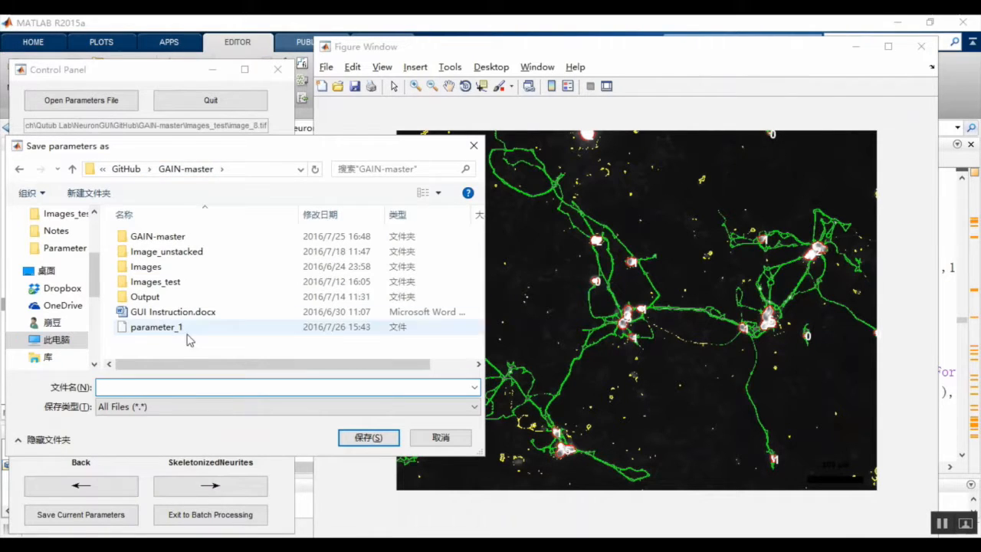
pyautogui.write('cu')
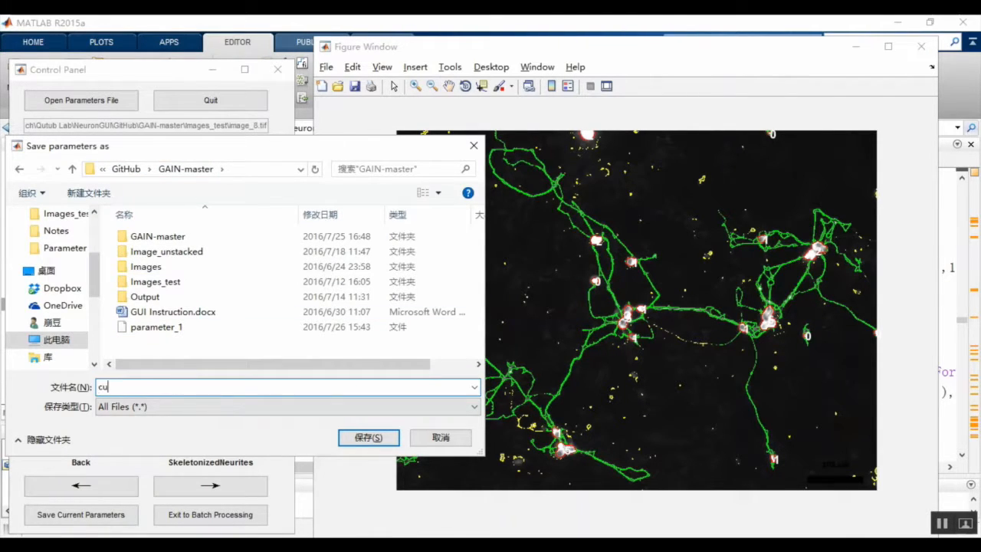
pyautogui.write('stom_parameter')
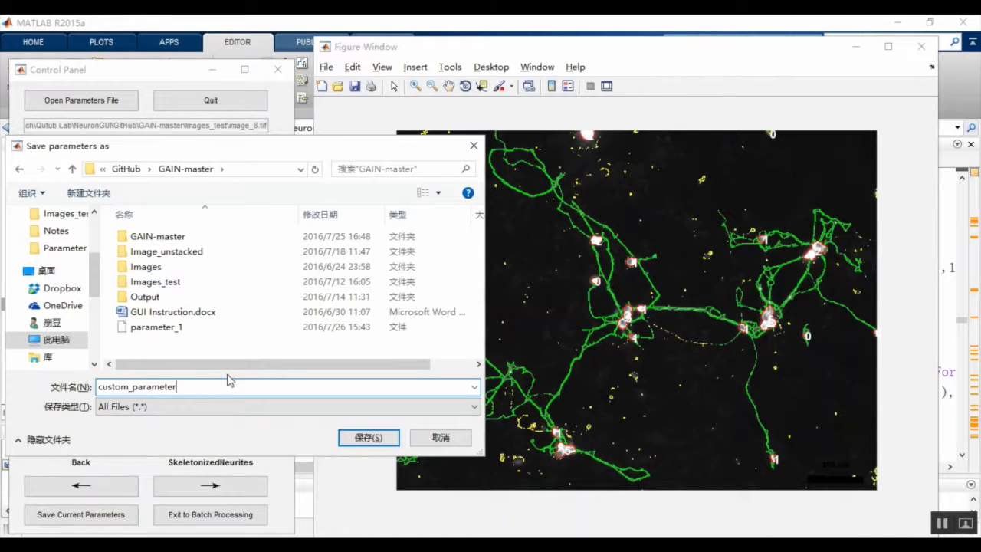
pyautogui.click(364, 440)
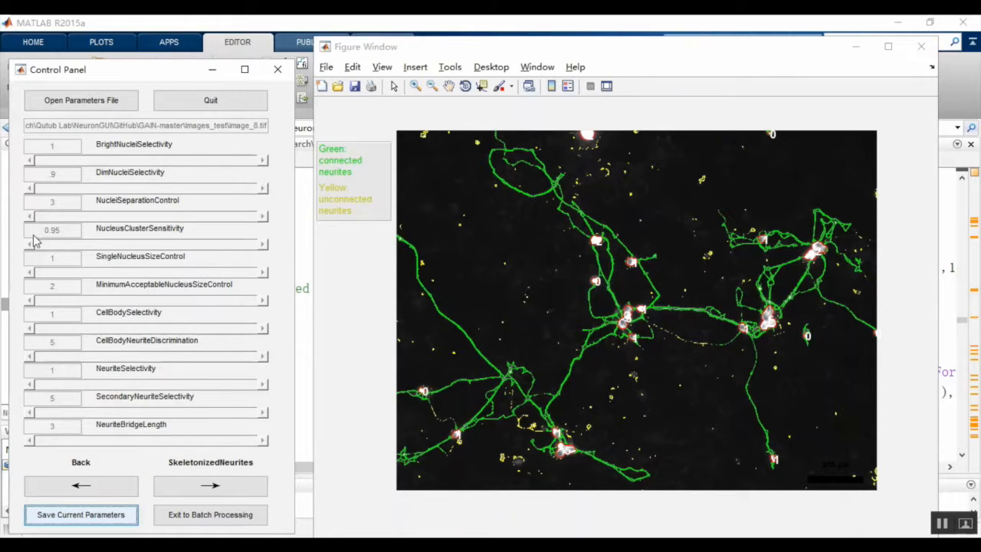
# Step: Load the saved parameters file parameter_1 from the parent GAIN-master folder
pyautogui.click(92, 110)
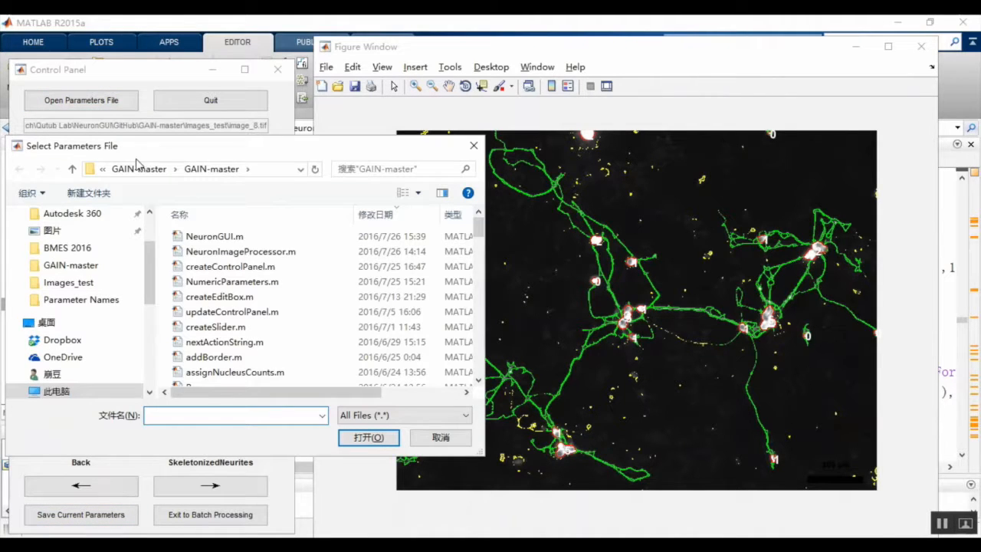
pyautogui.click(138, 168)
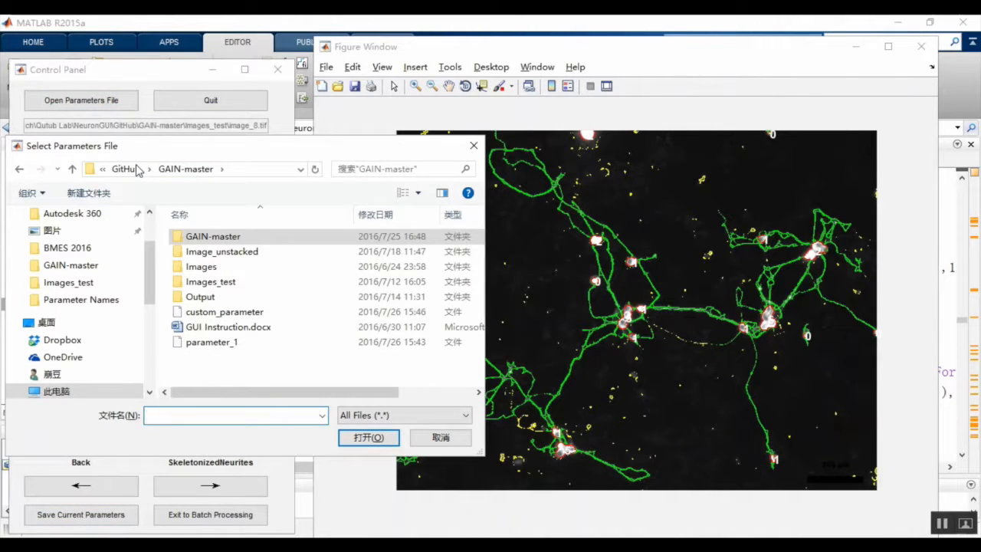
pyautogui.click(241, 342)
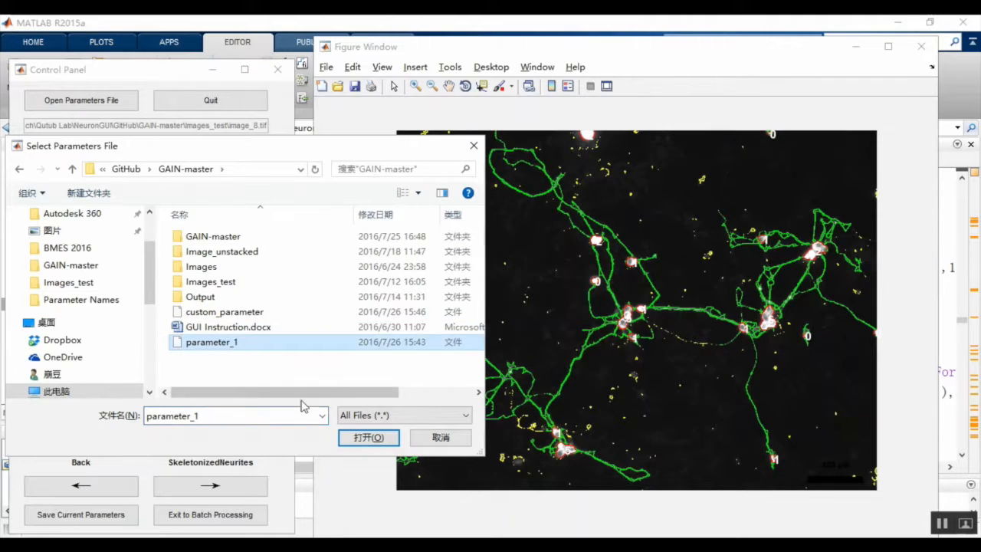
pyautogui.click(362, 440)
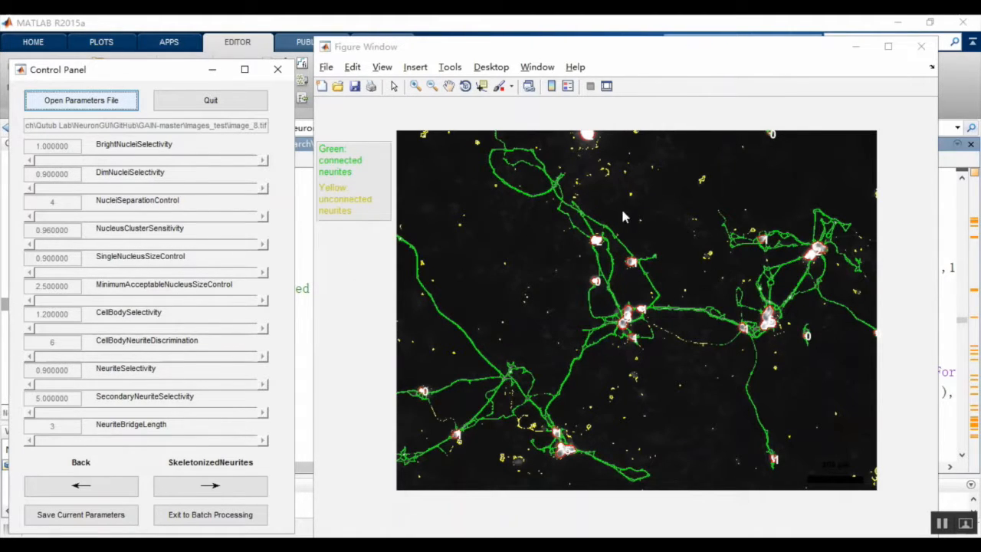
pyautogui.click(950, 524)
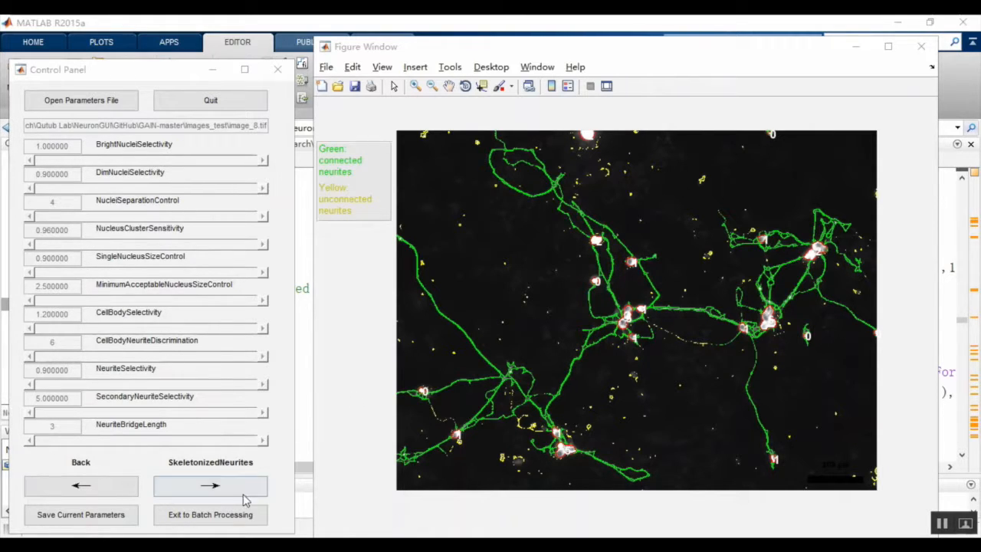
# Step: Exit to batch processing and set the output directory to the Output folder in the parent GAIN-master folder
pyautogui.click(232, 516)
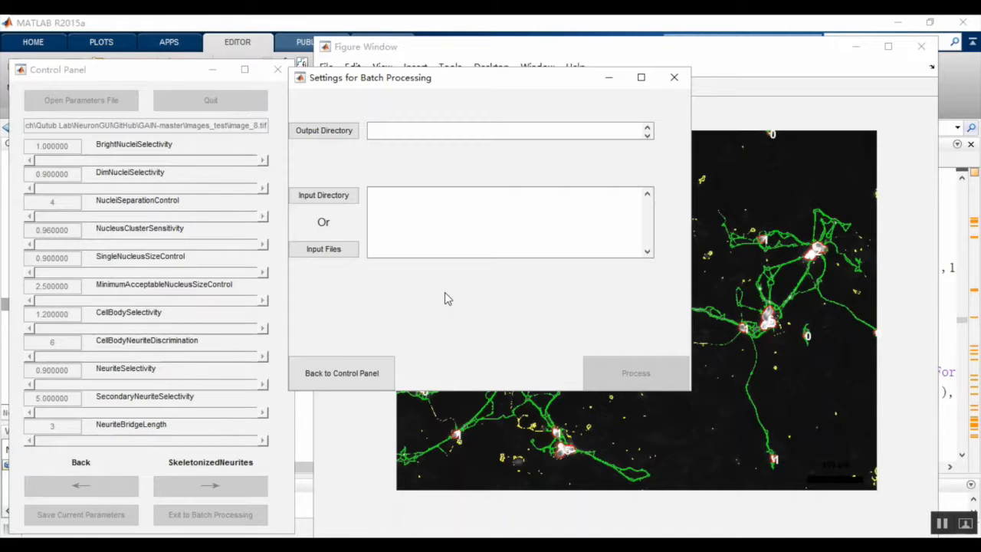
pyautogui.click(337, 133)
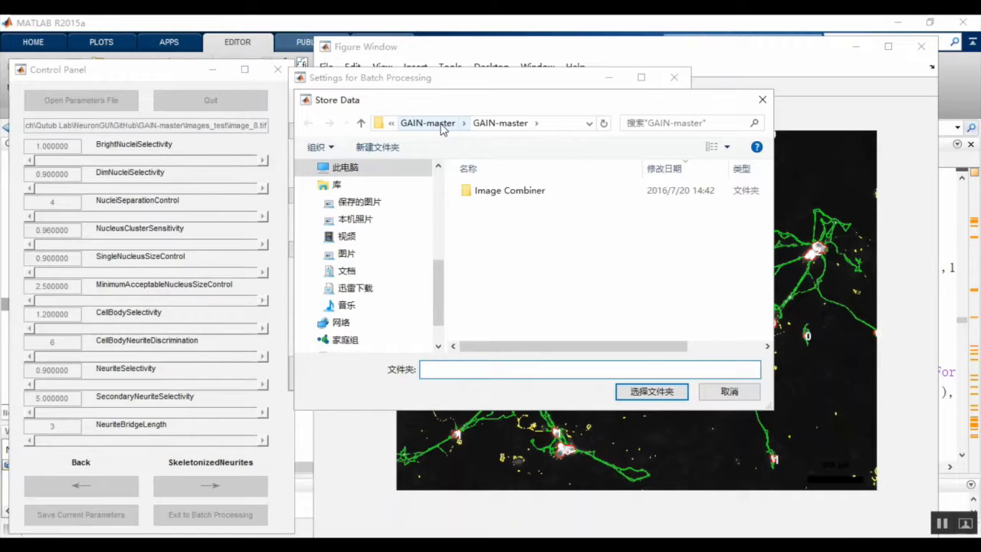
pyautogui.click(441, 127)
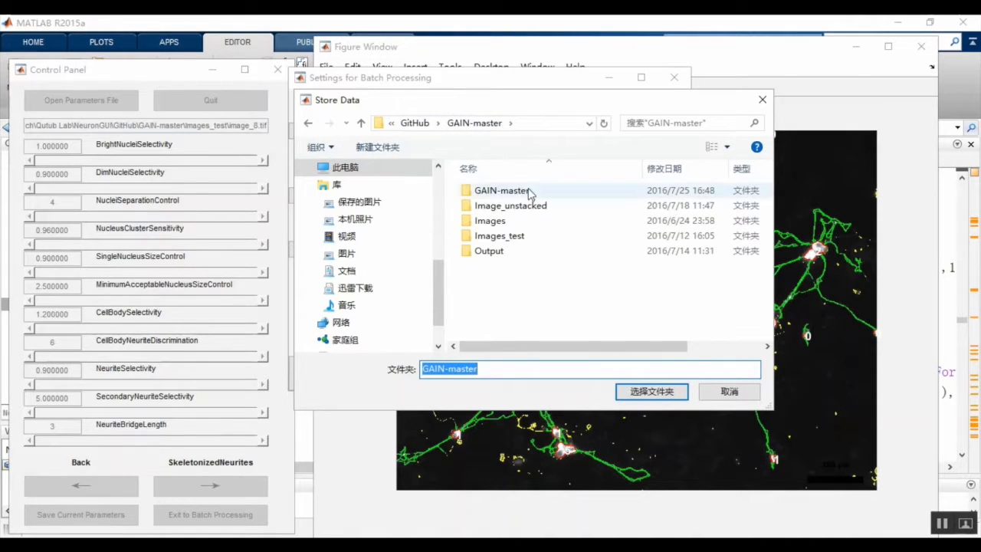
pyautogui.doubleClick(491, 250)
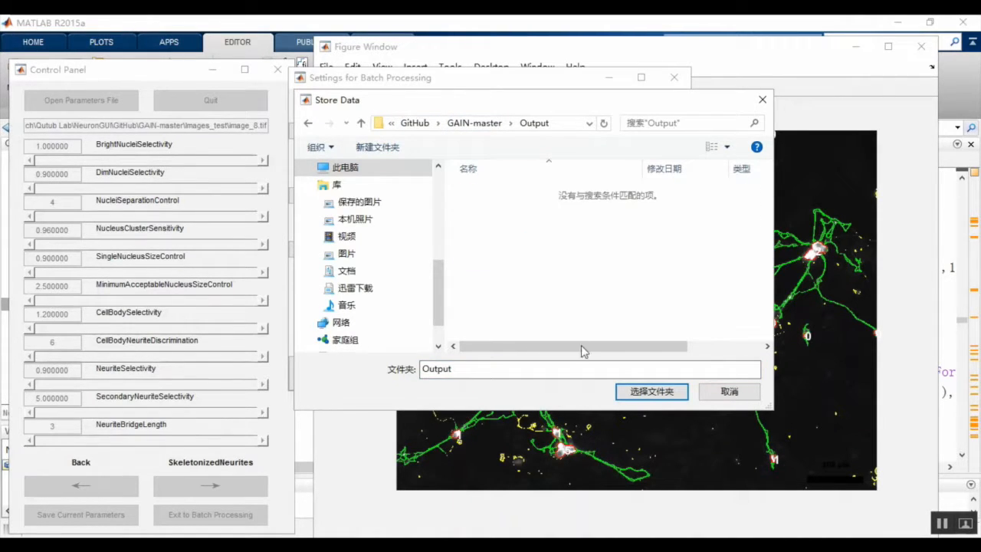
pyautogui.click(650, 392)
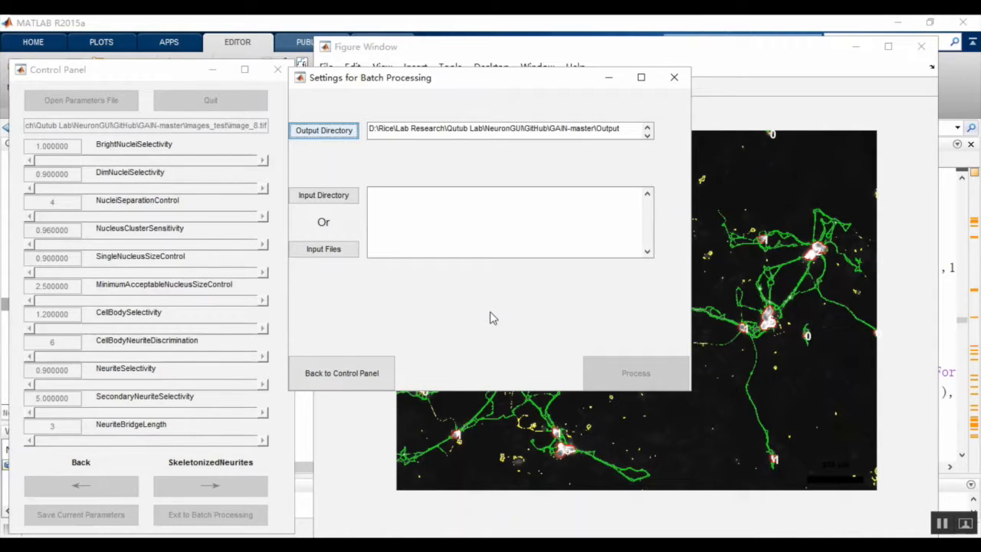
# Step: Set the batch input directory to the Images_test folder in the parent GAIN-master folder and start processing
pyautogui.click(333, 197)
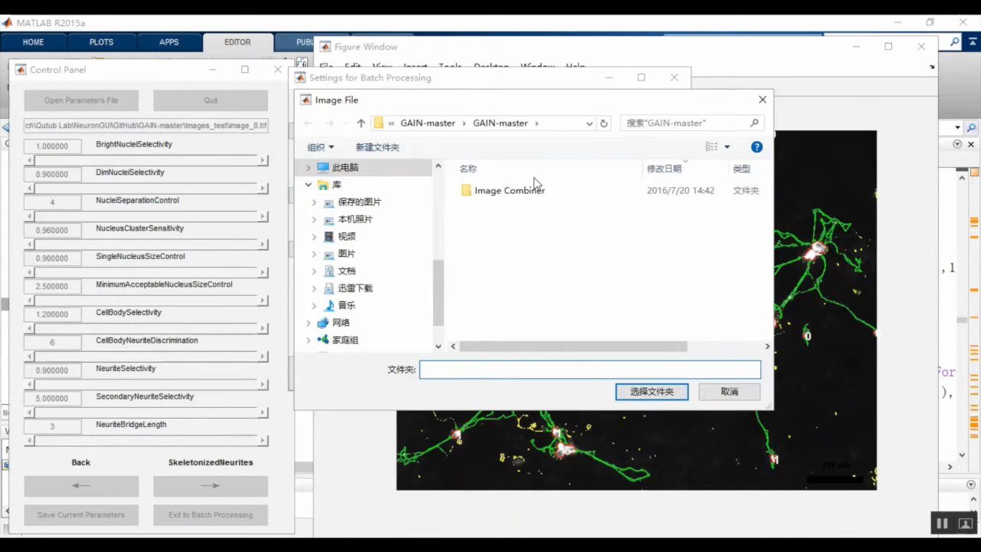
pyautogui.click(451, 127)
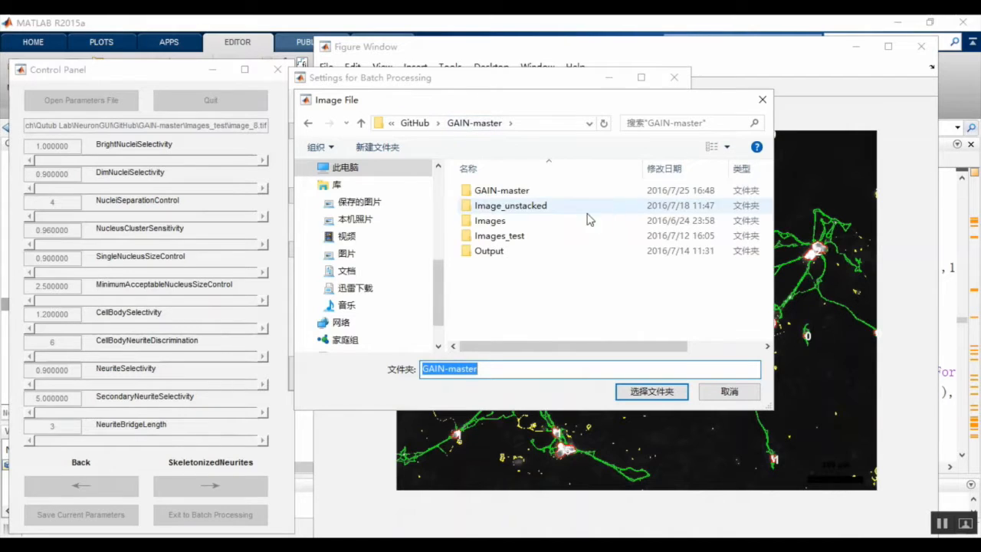
pyautogui.click(552, 236)
pyautogui.click(651, 391)
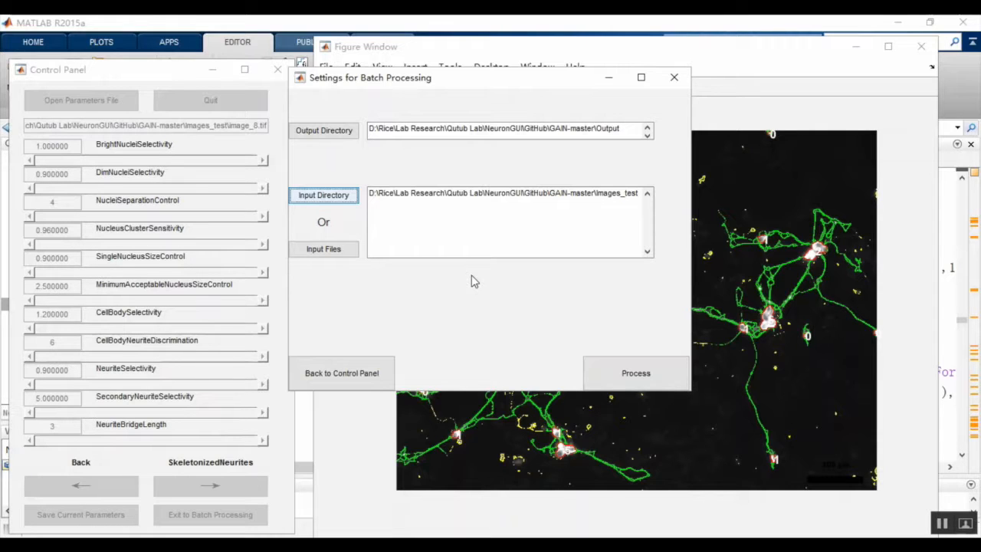
pyautogui.click(635, 373)
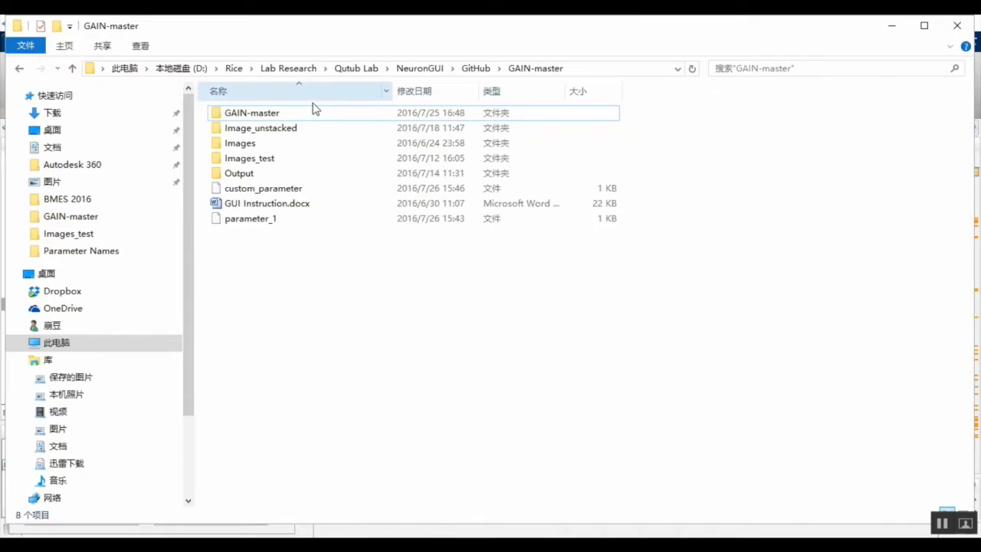
# Step: Open the Output folder in File Explorer and view the segmented result image image_8-segmented.tif
pyautogui.doubleClick(265, 176)
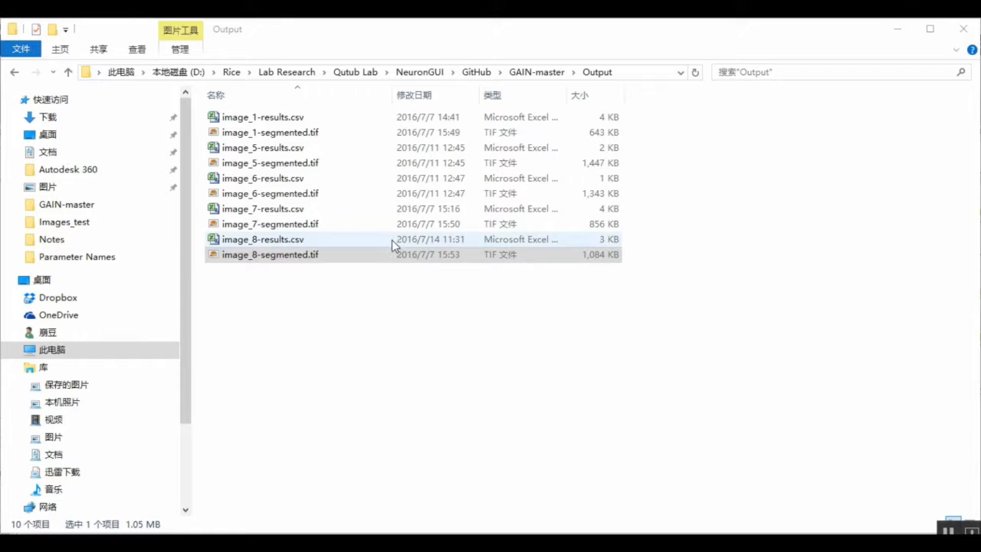
pyautogui.click(378, 258)
pyautogui.doubleClick(378, 257)
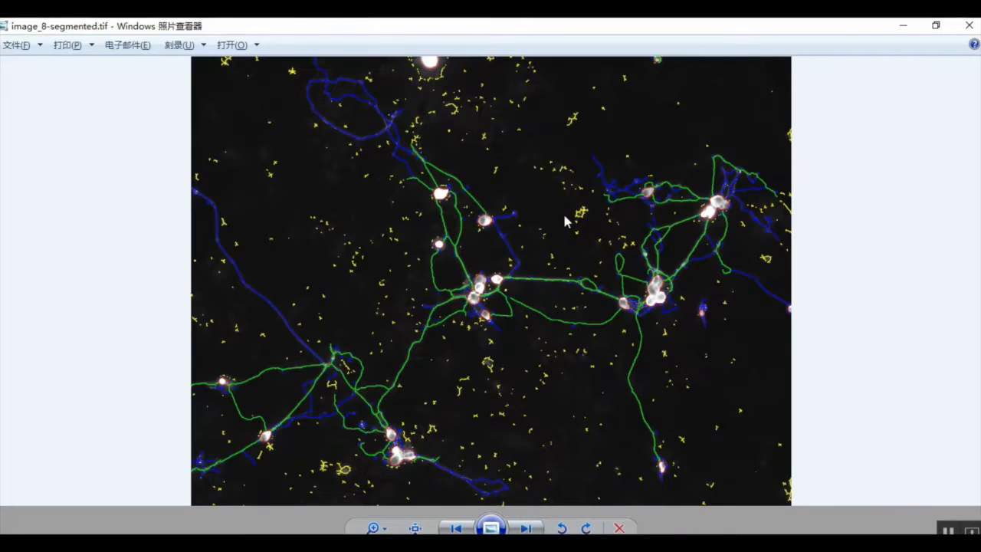